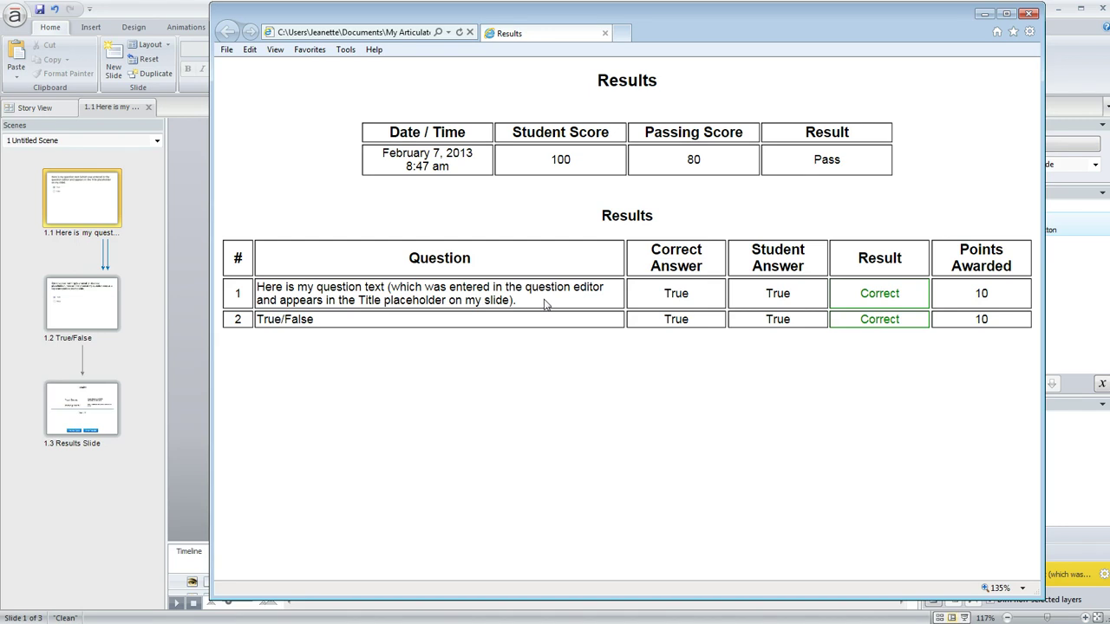
Highlight question 1's text and question 2's True/False label in the printed results
drag(533, 303, 289, 287)
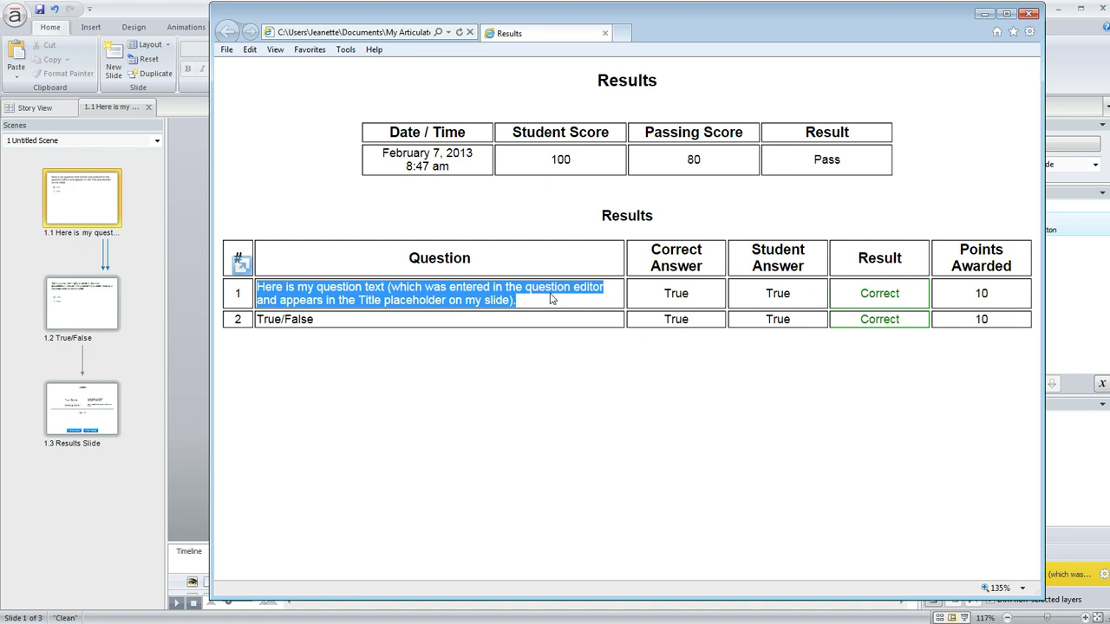
drag(322, 327, 266, 323)
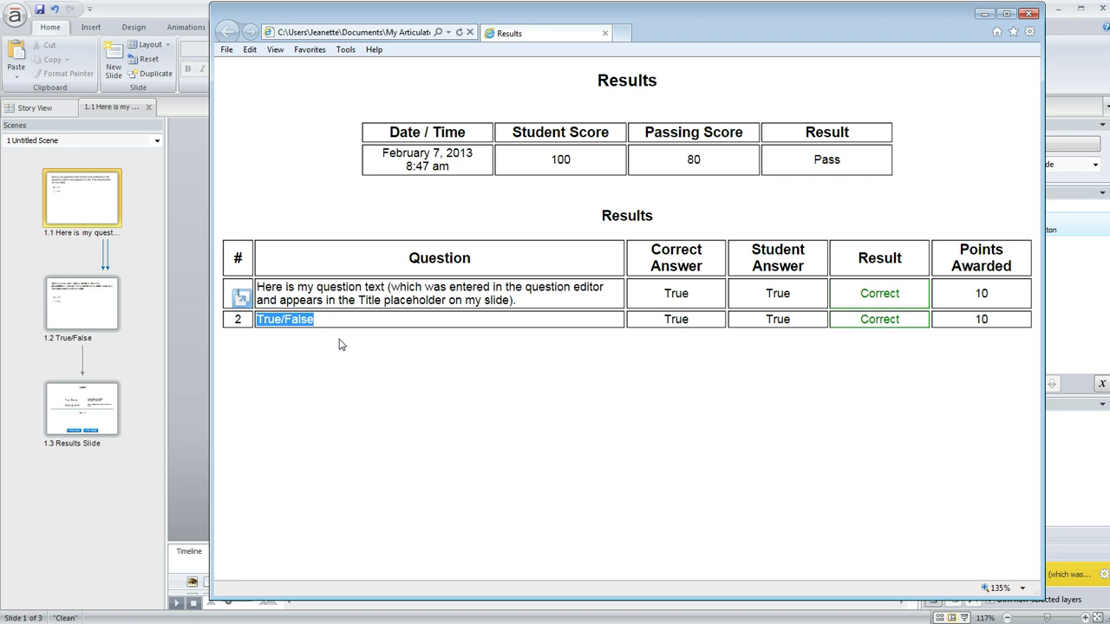
click(543, 383)
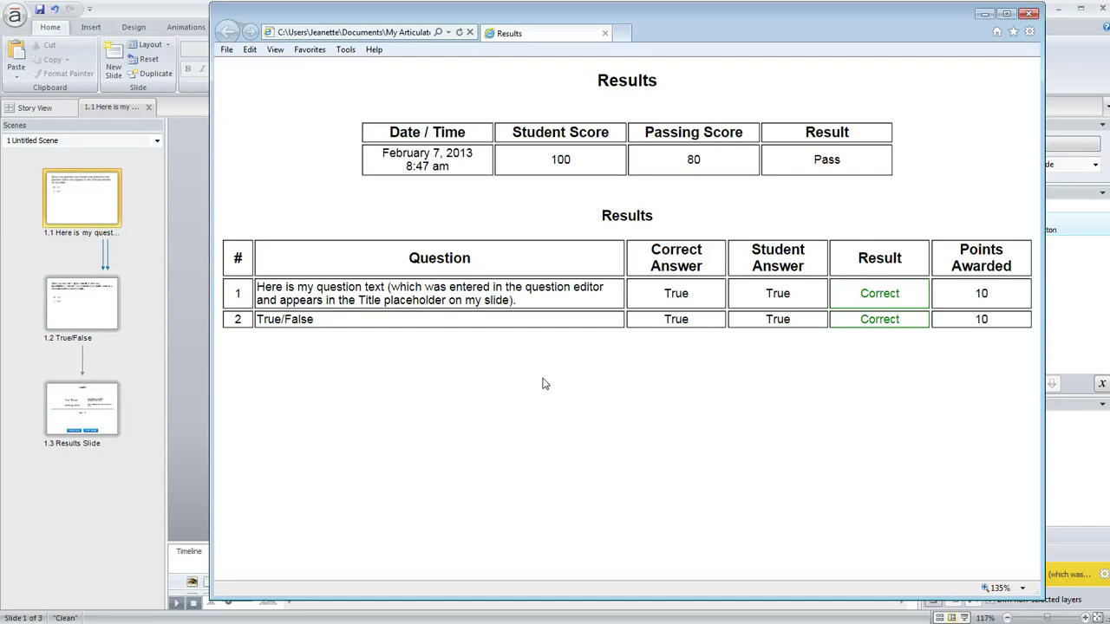
Close the printed results page, the course preview and the Publish Successful dialog
click(1029, 14)
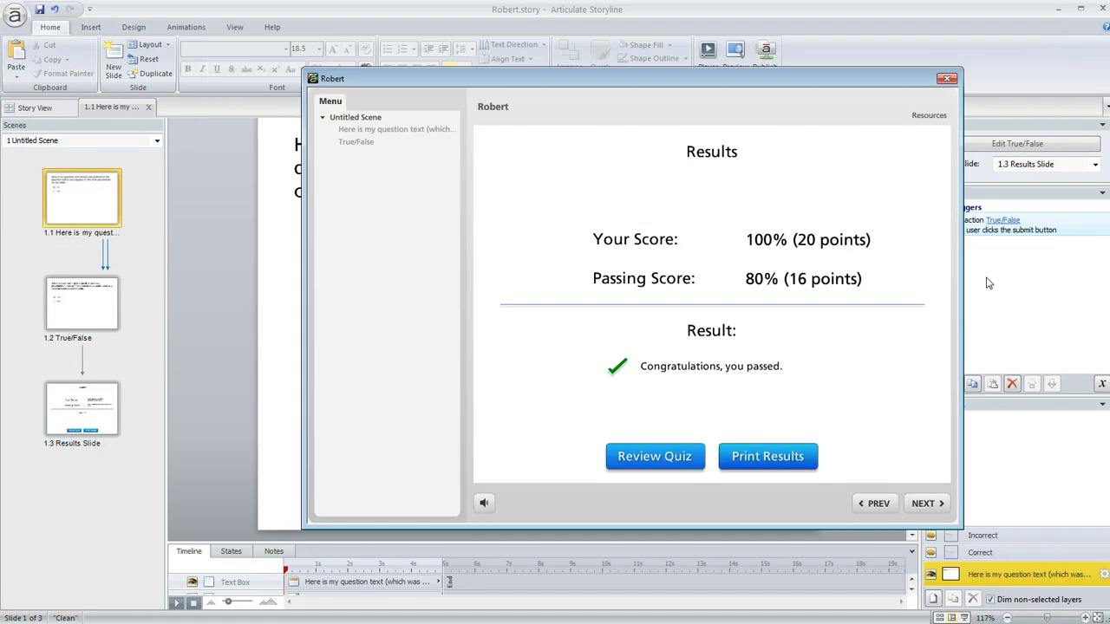
click(948, 78)
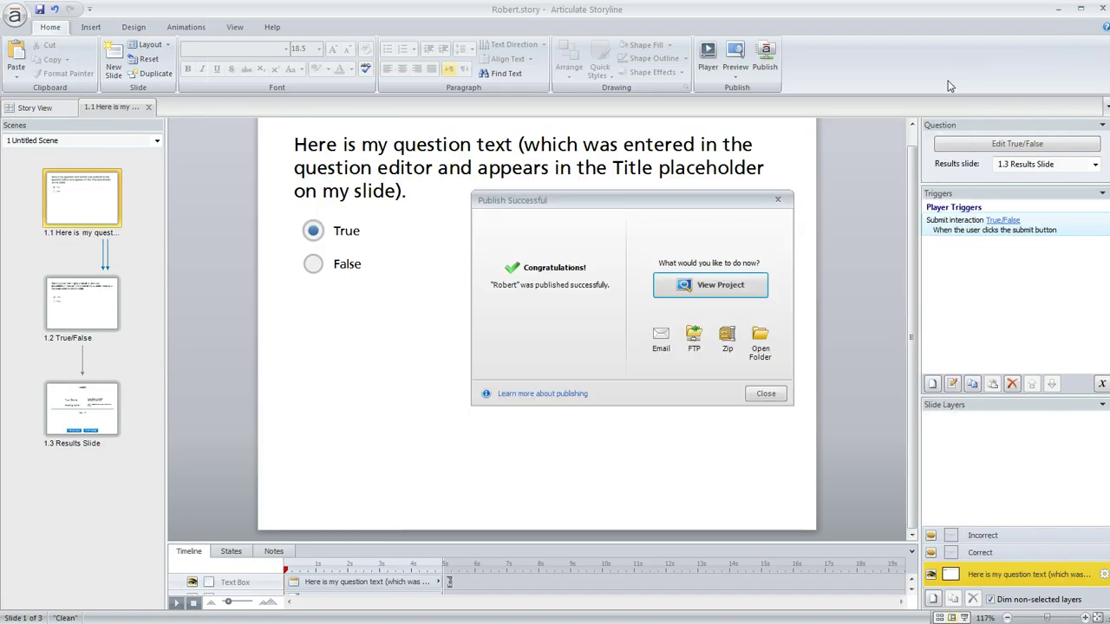
click(768, 394)
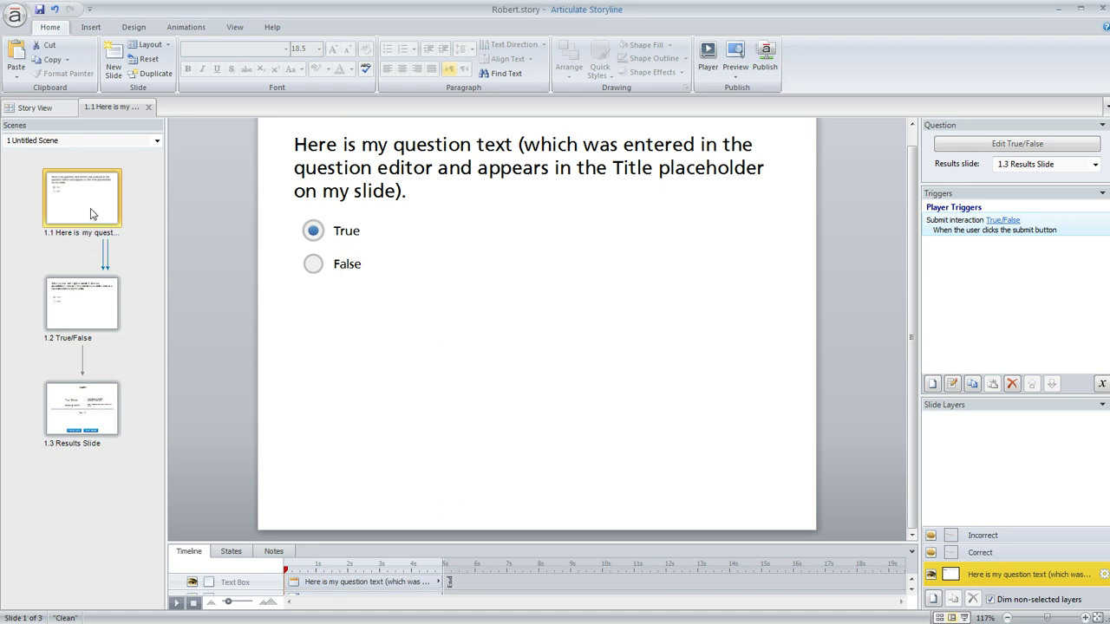
Compare slides 1.2 and 1.1, checking slide 1.1's question text in its title placeholder
click(102, 315)
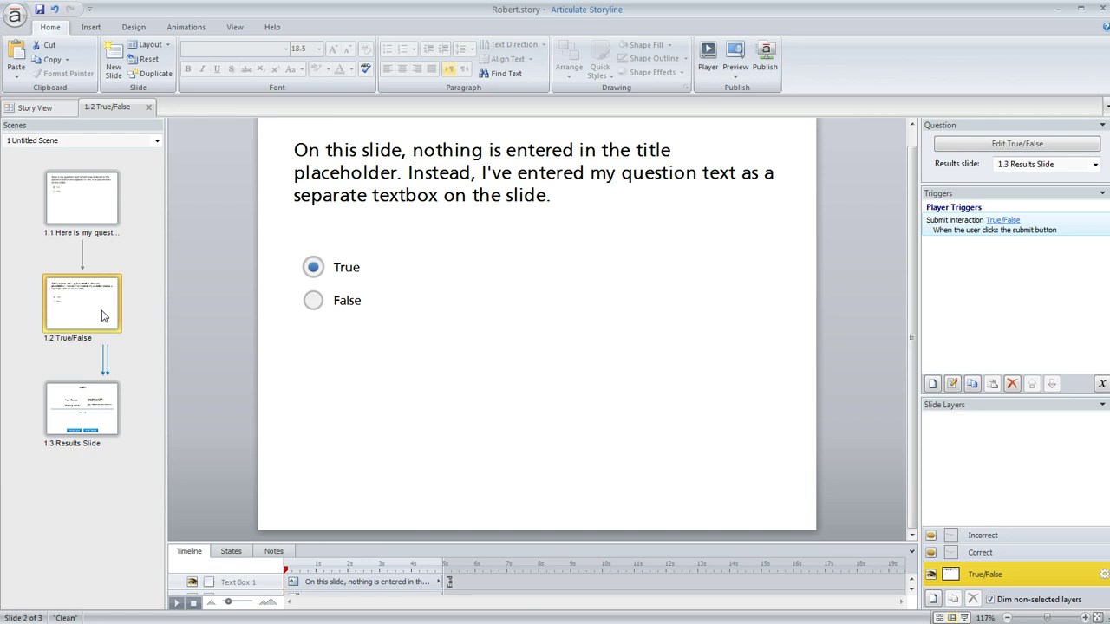
click(100, 205)
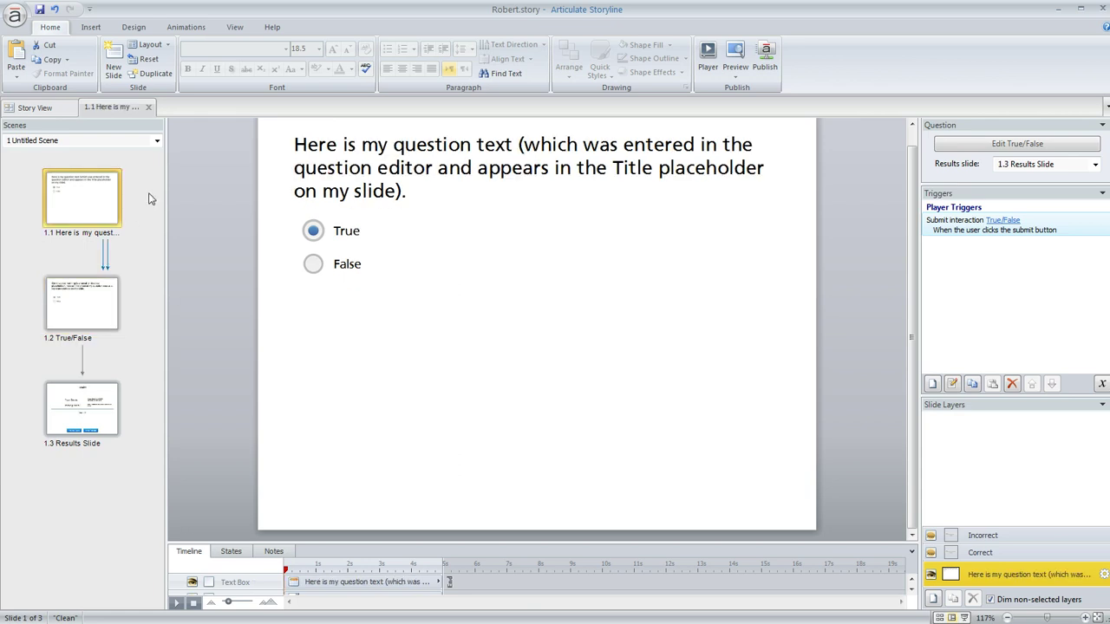
click(414, 193)
mouse_move(414, 194)
mouse_down()
mouse_move(378, 167)
mouse_move(295, 143)
mouse_up()
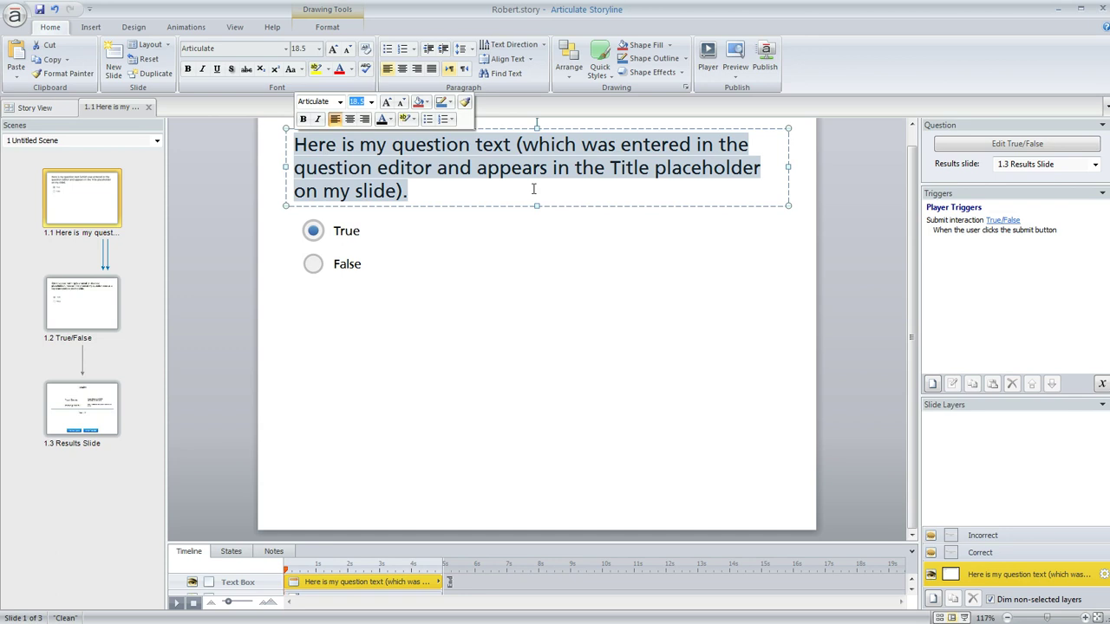
click(864, 215)
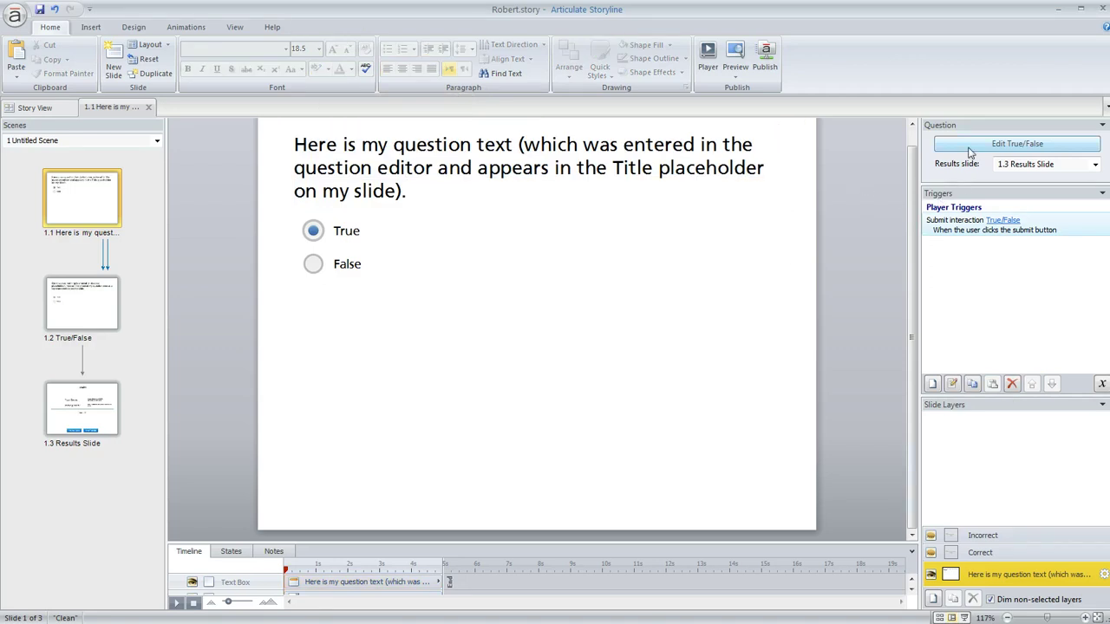
Check the question text in slide 1.1's True/False editor, then select its whole question title
click(1016, 144)
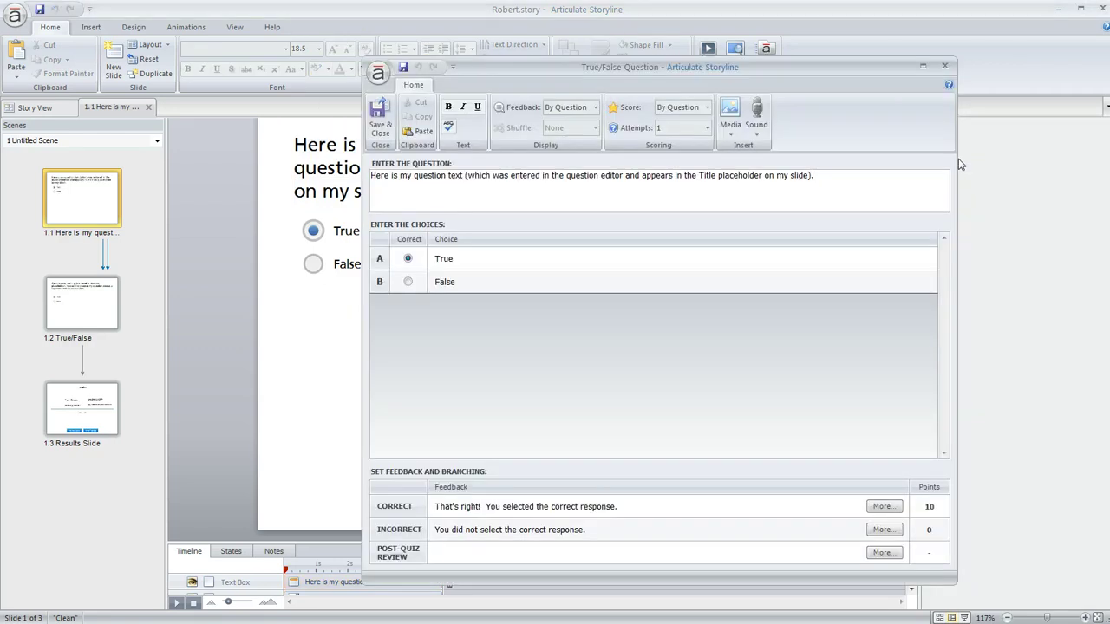
drag(829, 178, 381, 184)
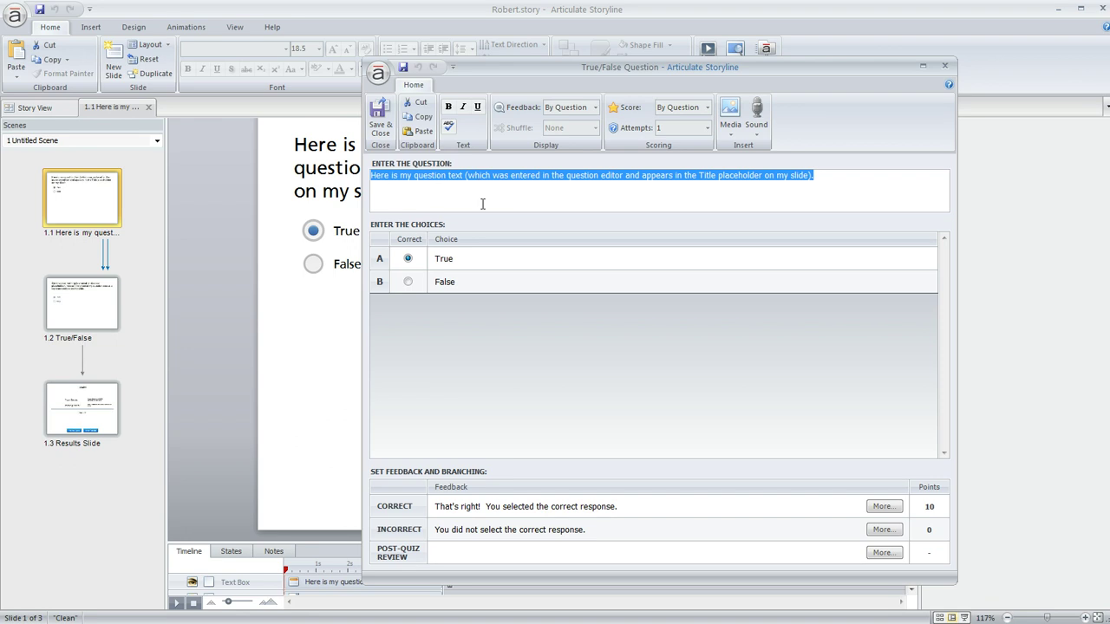
click(381, 121)
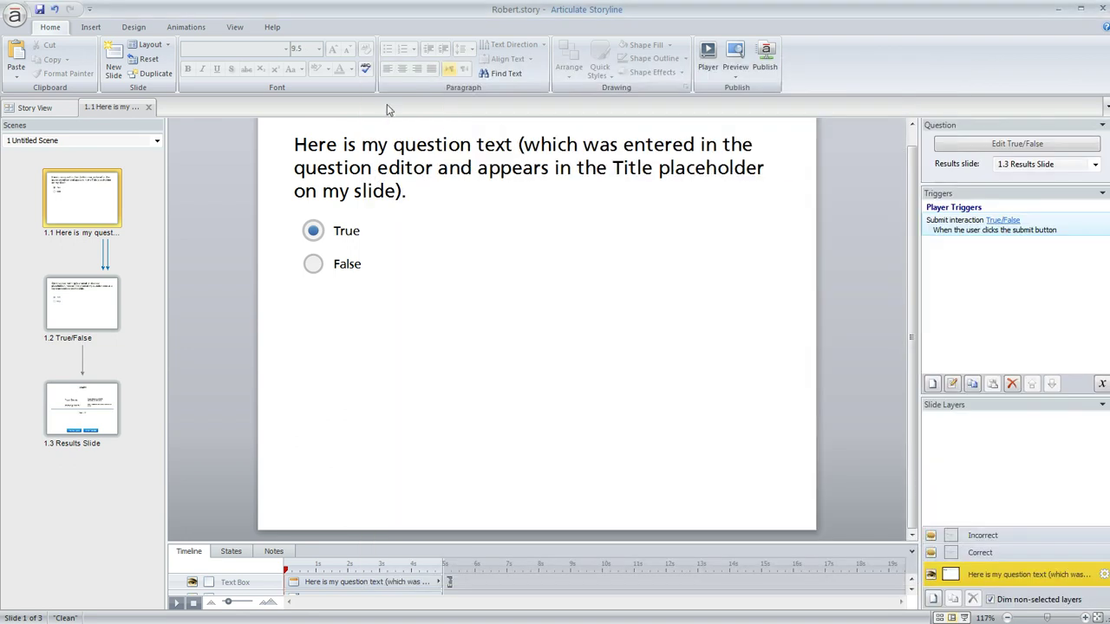
click(404, 143)
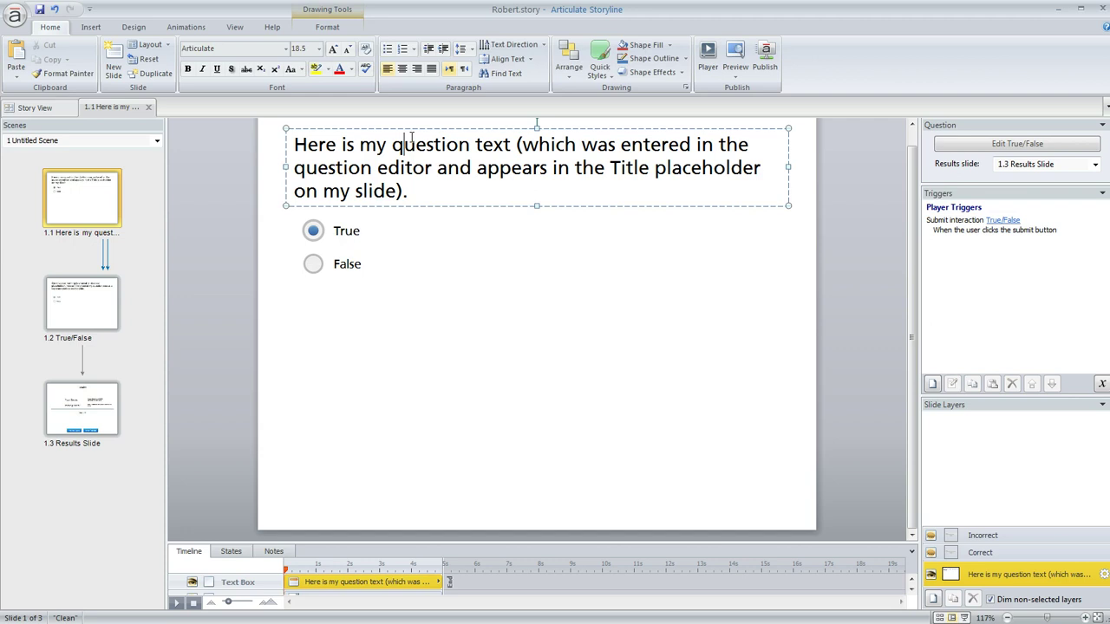
triple_click(407, 192)
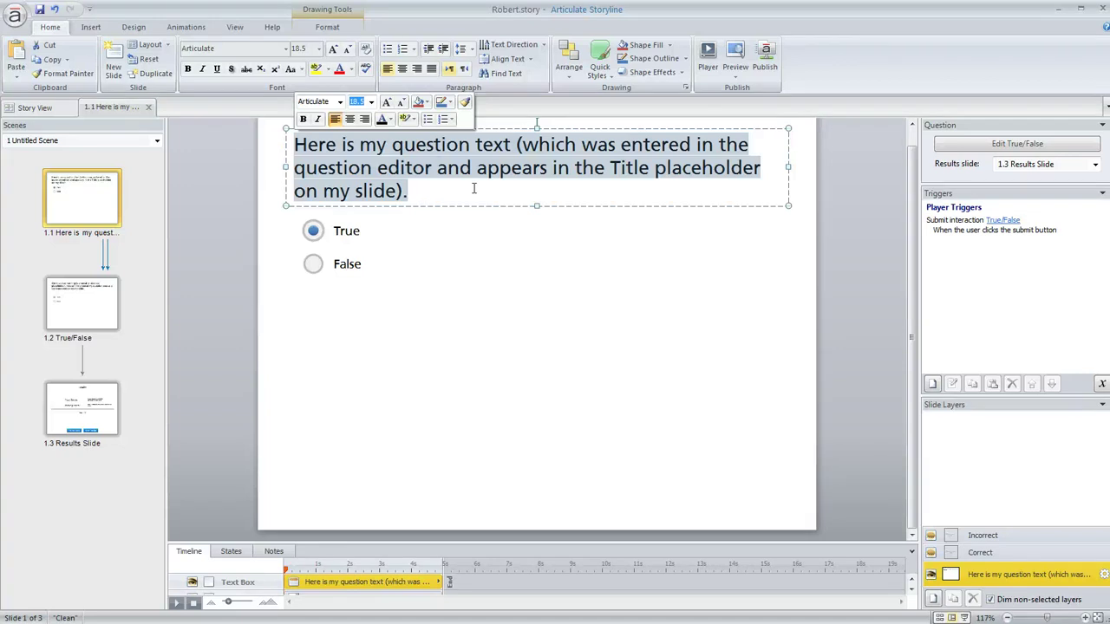
click(95, 319)
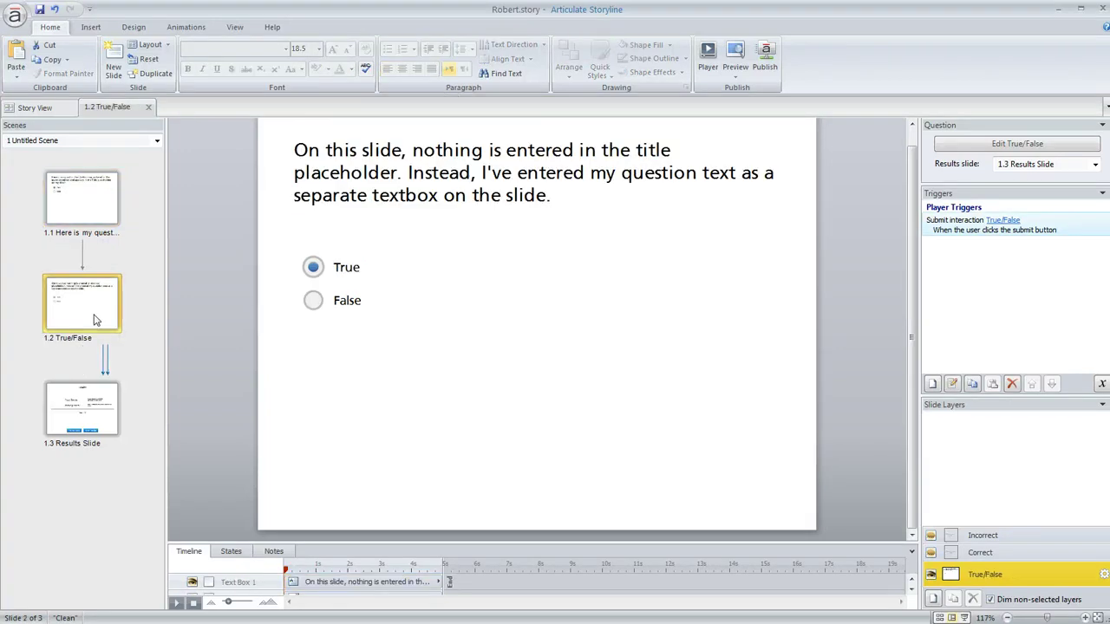
click(510, 188)
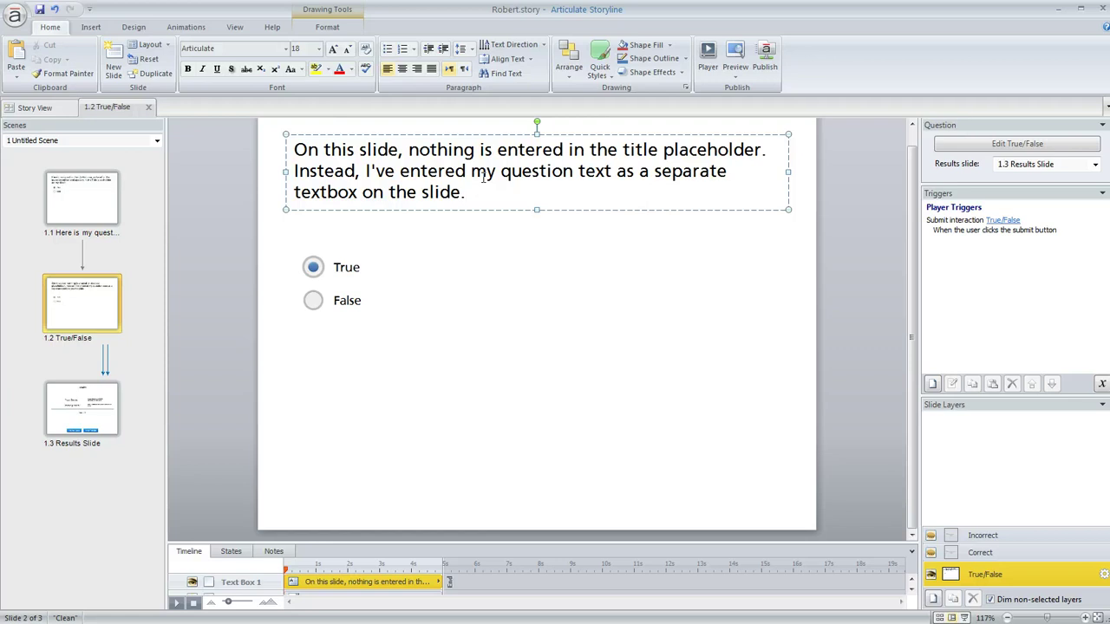
click(91, 27)
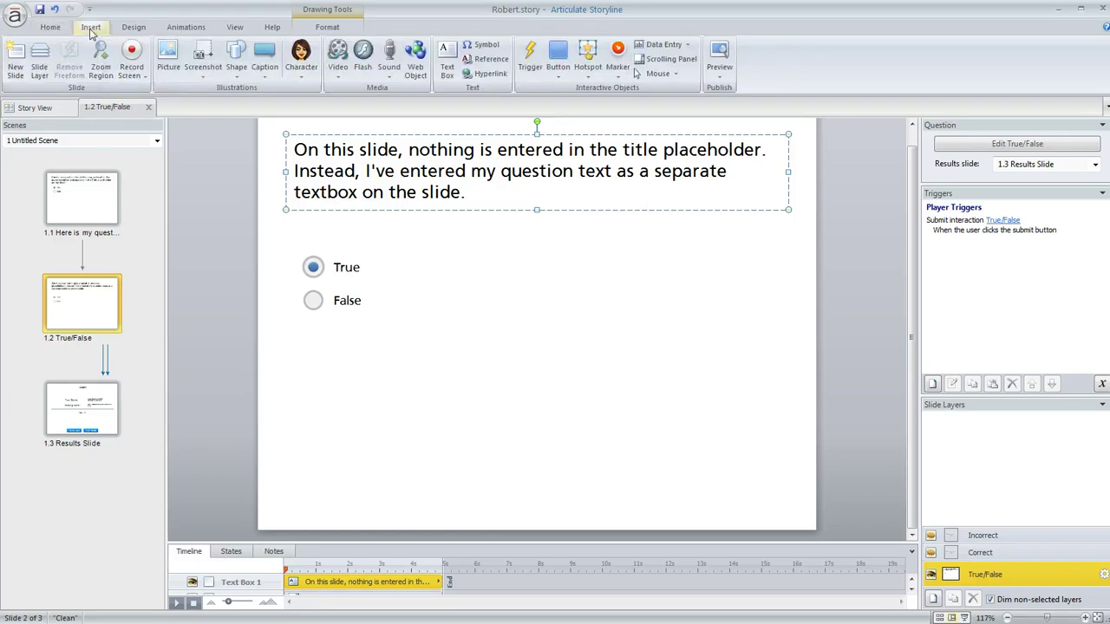
click(447, 65)
drag(406, 339, 752, 410)
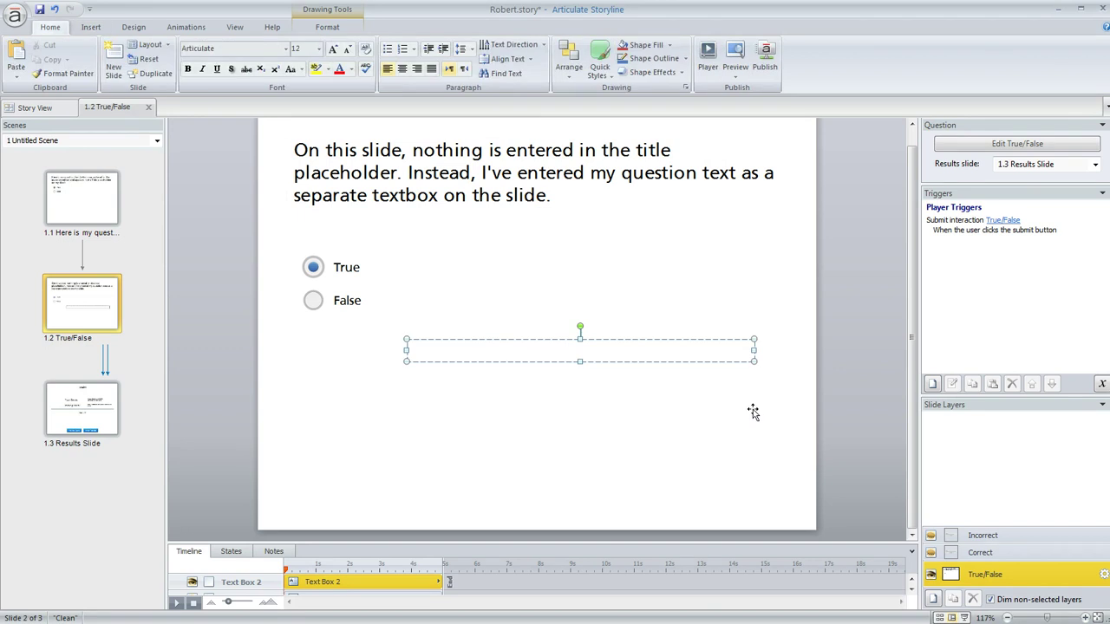
text(text)
click(523, 344)
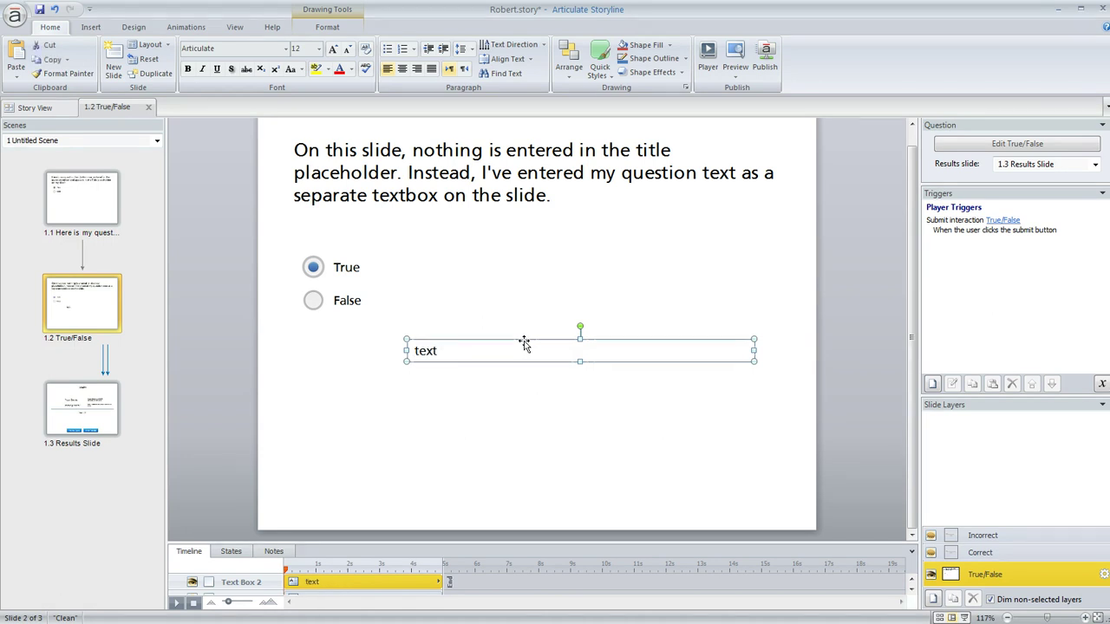
key(Delete)
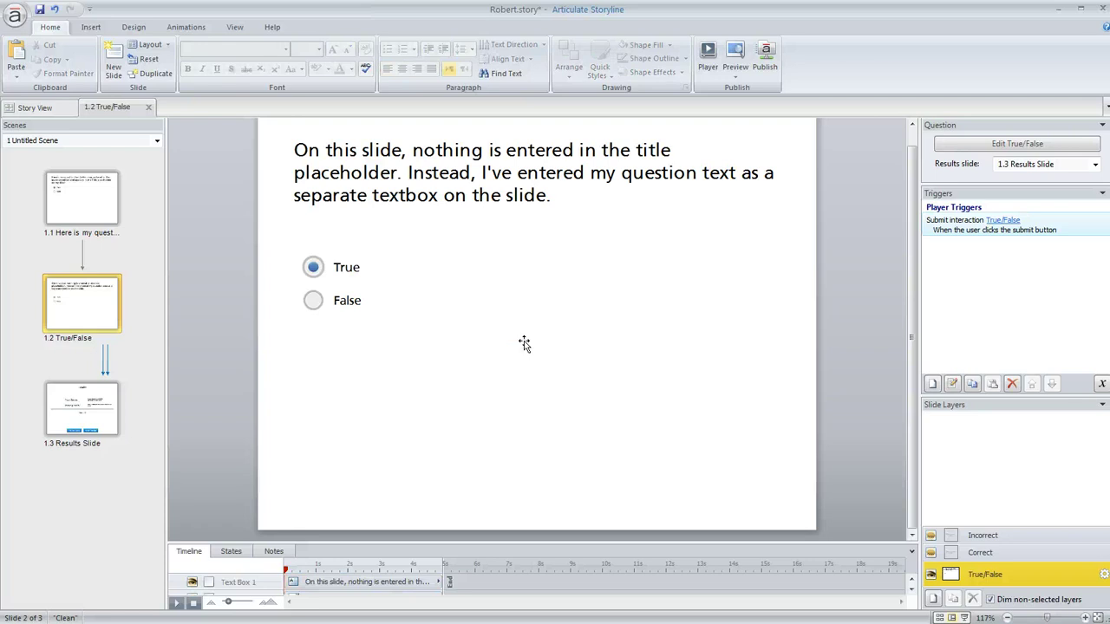
click(958, 147)
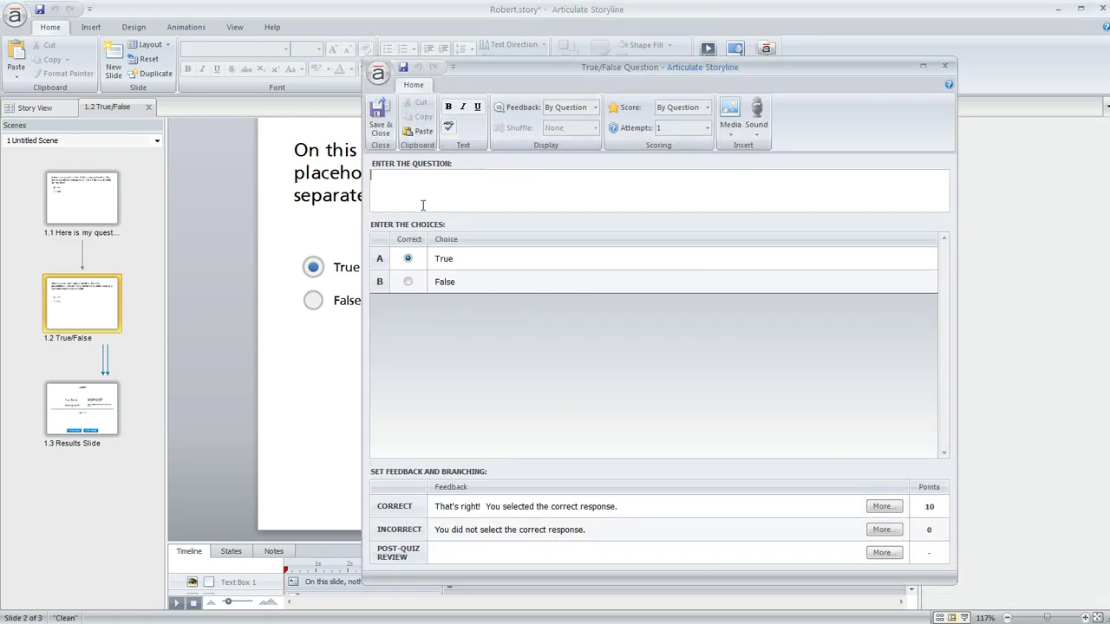
click(485, 197)
click(380, 115)
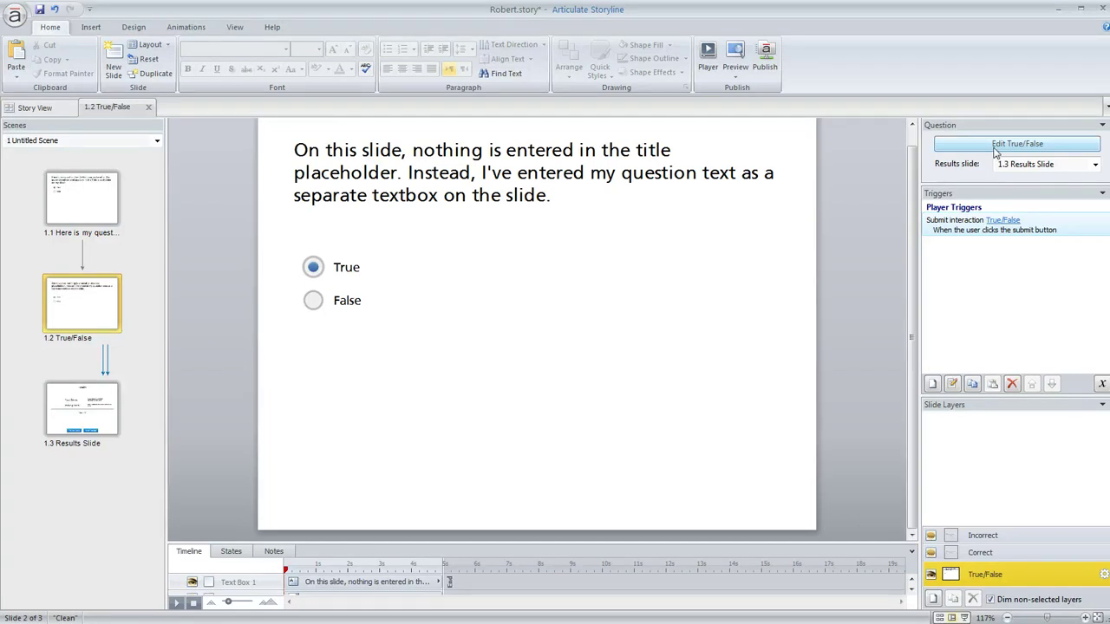
Enter 'Question text' as slide 1.2's True/False question and save the editor
click(995, 153)
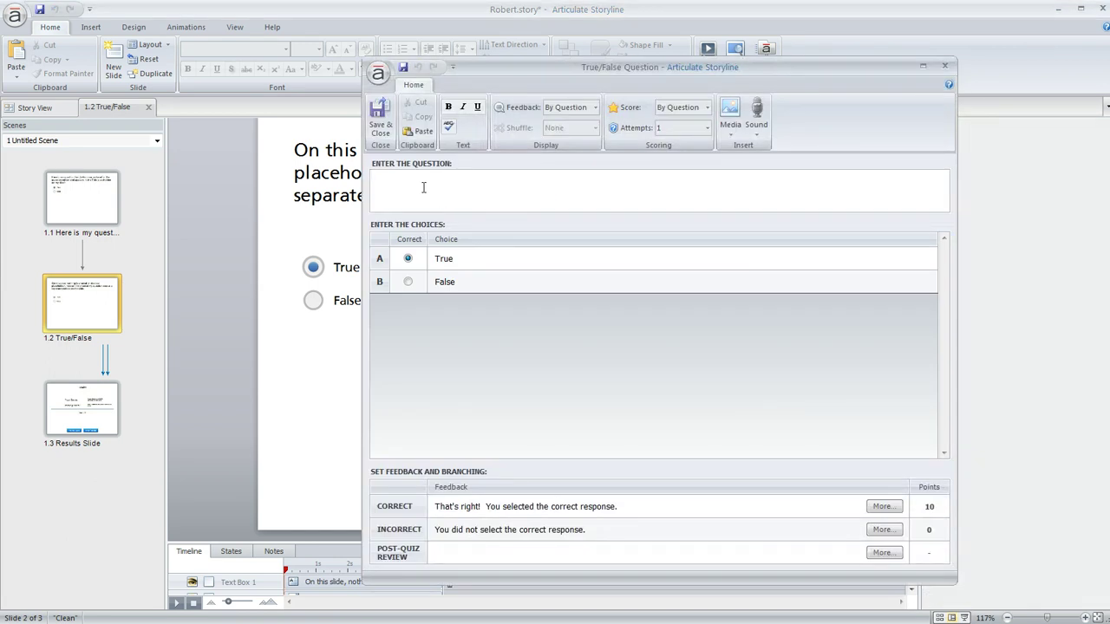
text(Question text)
click(385, 110)
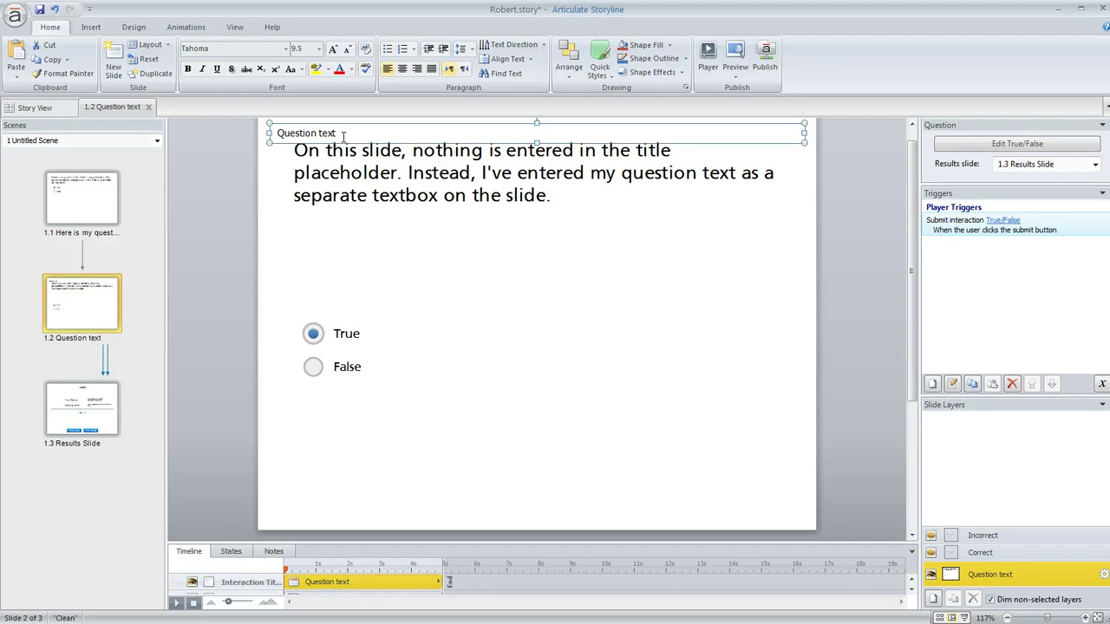
Delete slide 1.2's separate question textbox and grow the 'Question text' title to 32
click(286, 163)
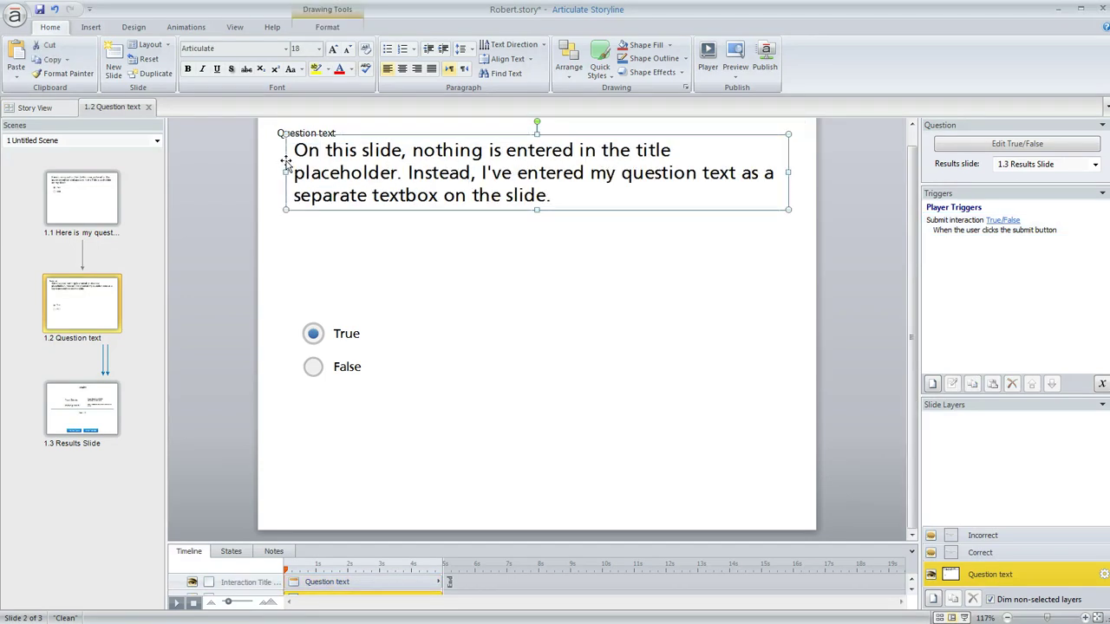
key(Delete)
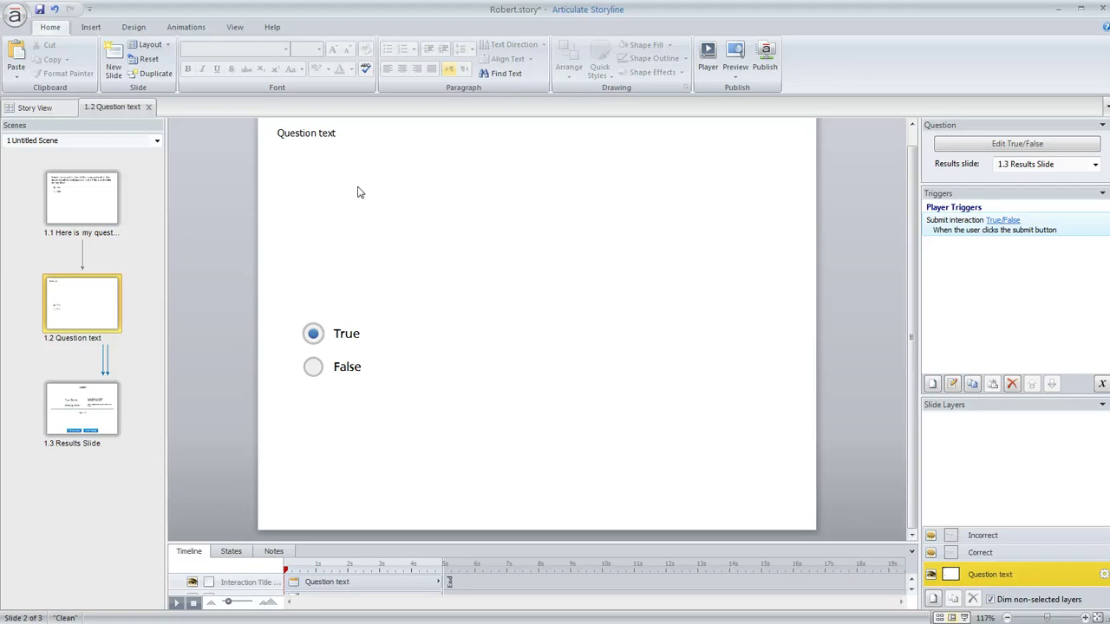
click(324, 132)
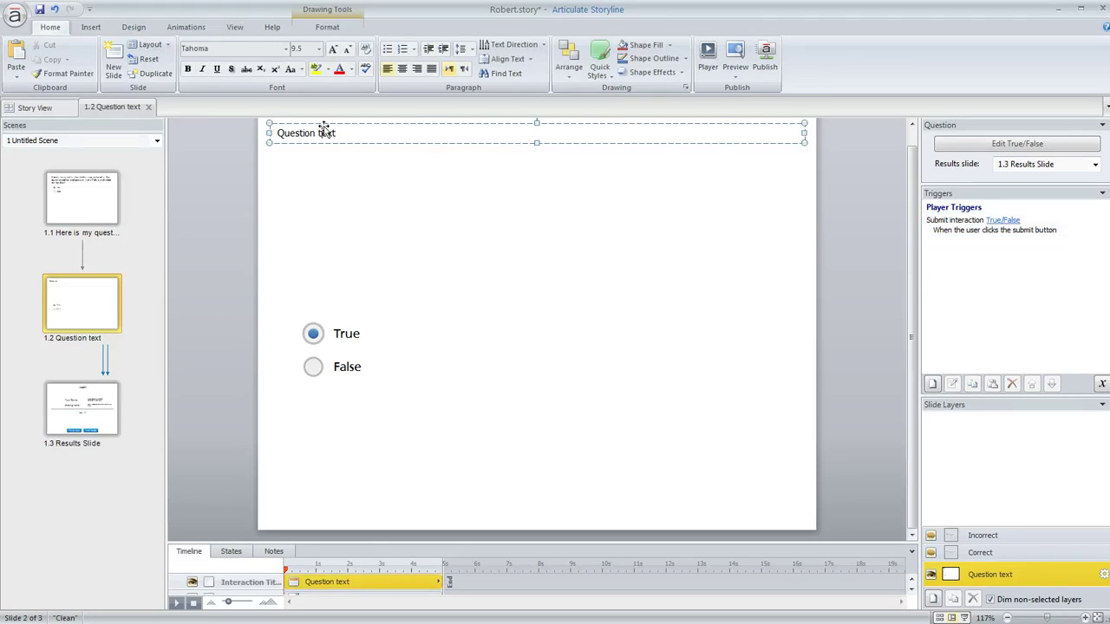
click(323, 123)
click(332, 50)
click(332, 49)
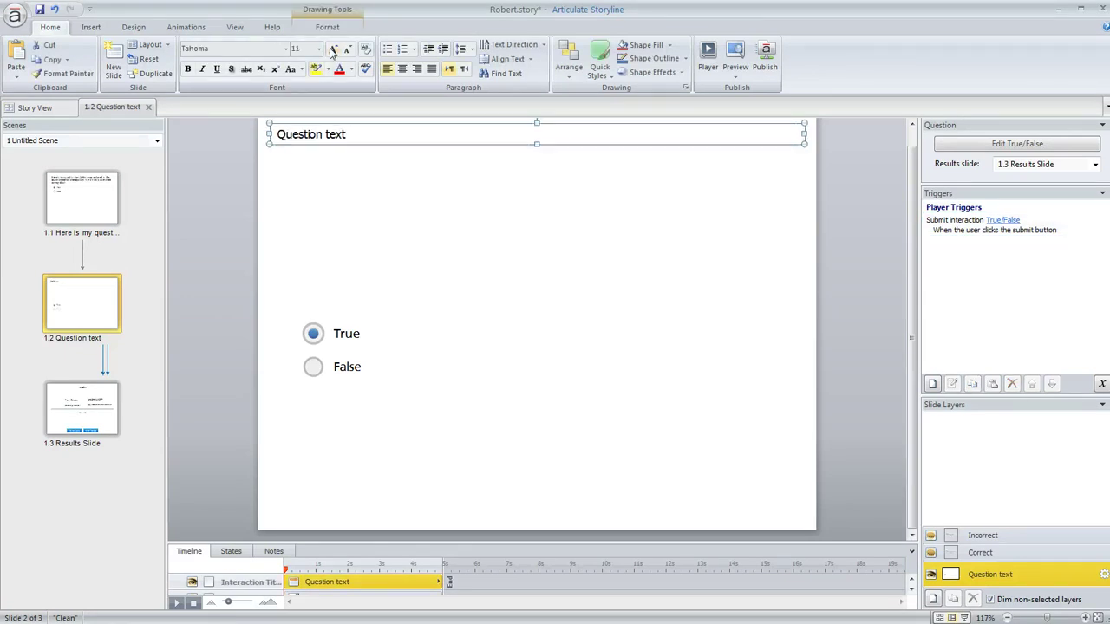
click(332, 50)
click(332, 49)
click(332, 50)
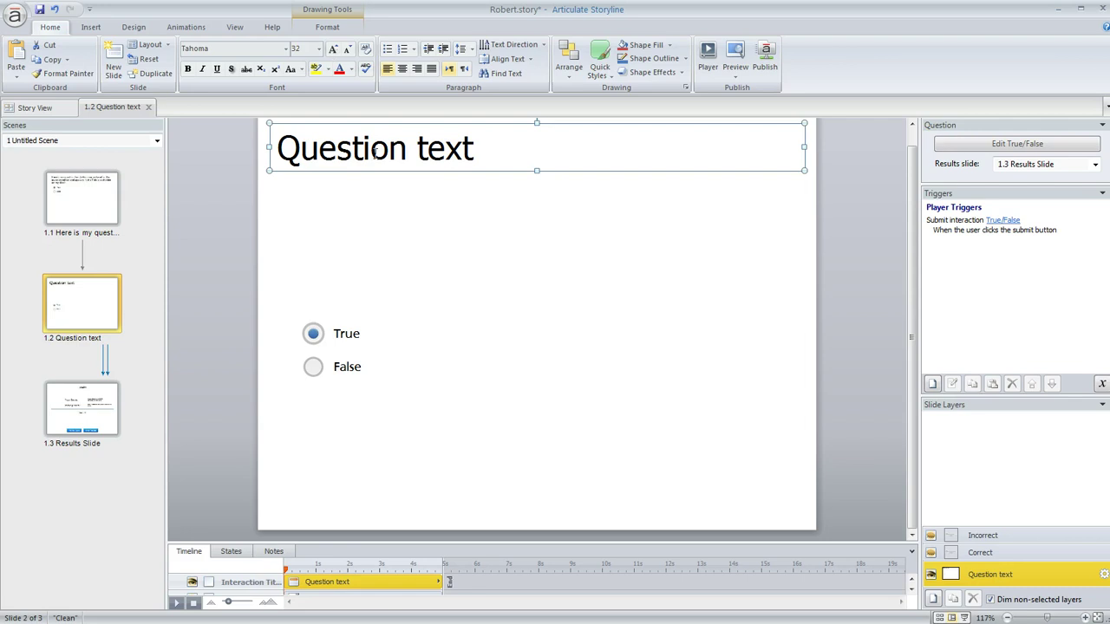
Publish the course to CD and view the published project
click(765, 52)
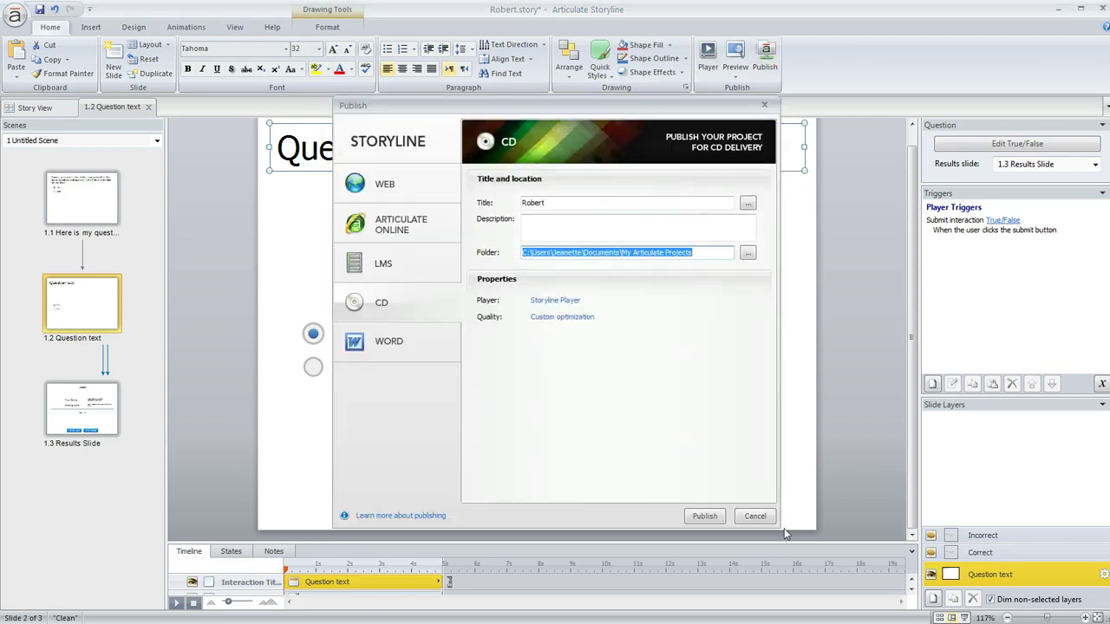
click(705, 515)
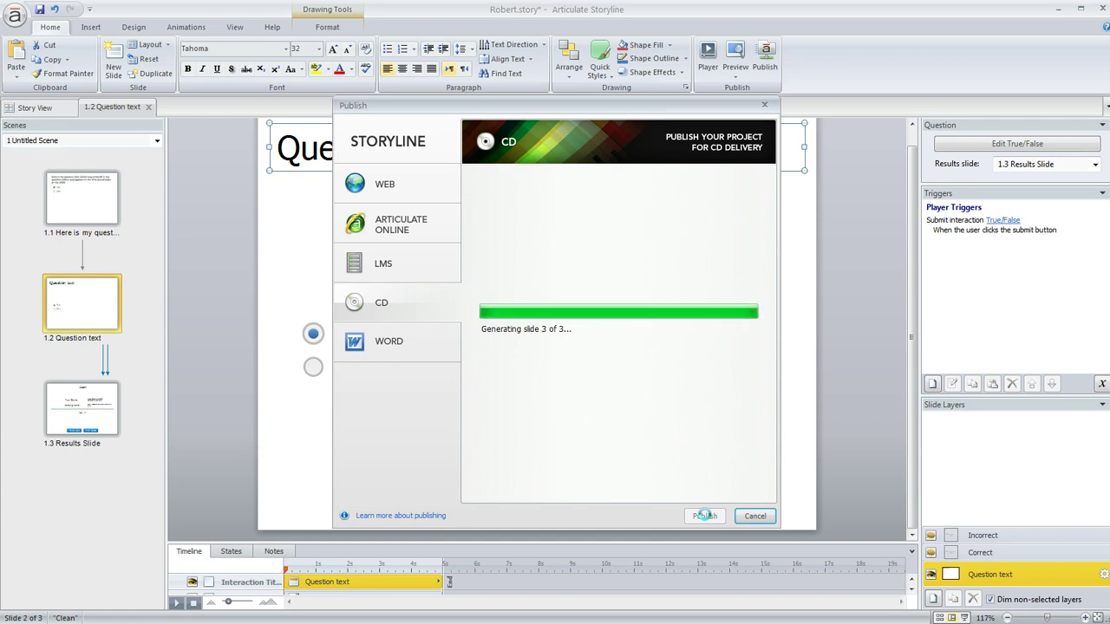
click(720, 295)
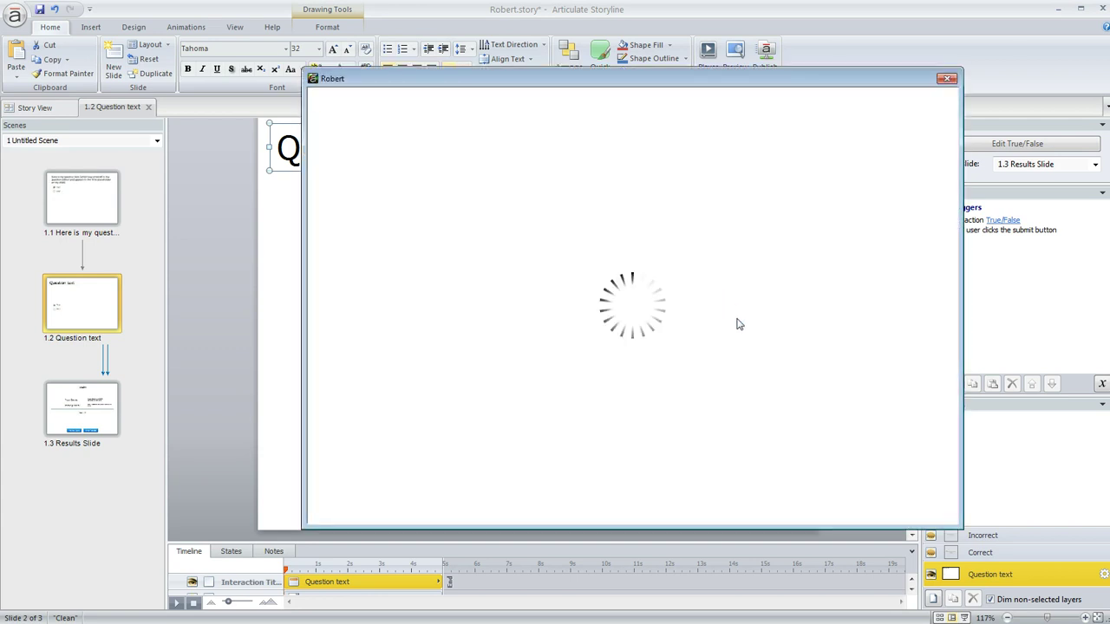
Answer True and submit on both questions, then print the quiz results
click(546, 229)
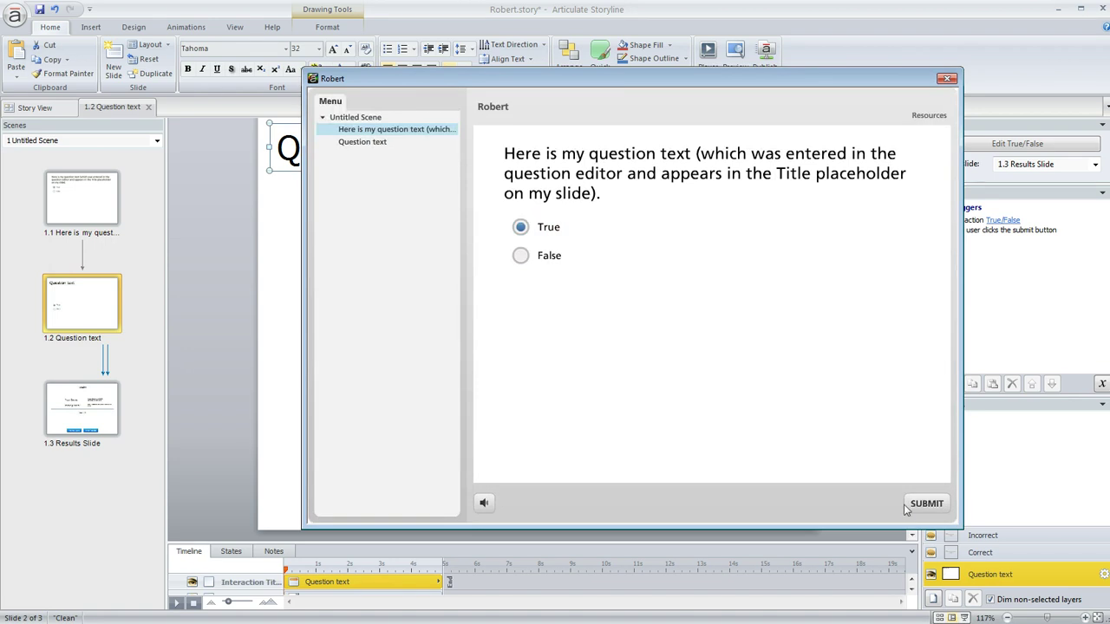
click(910, 507)
click(703, 349)
click(553, 318)
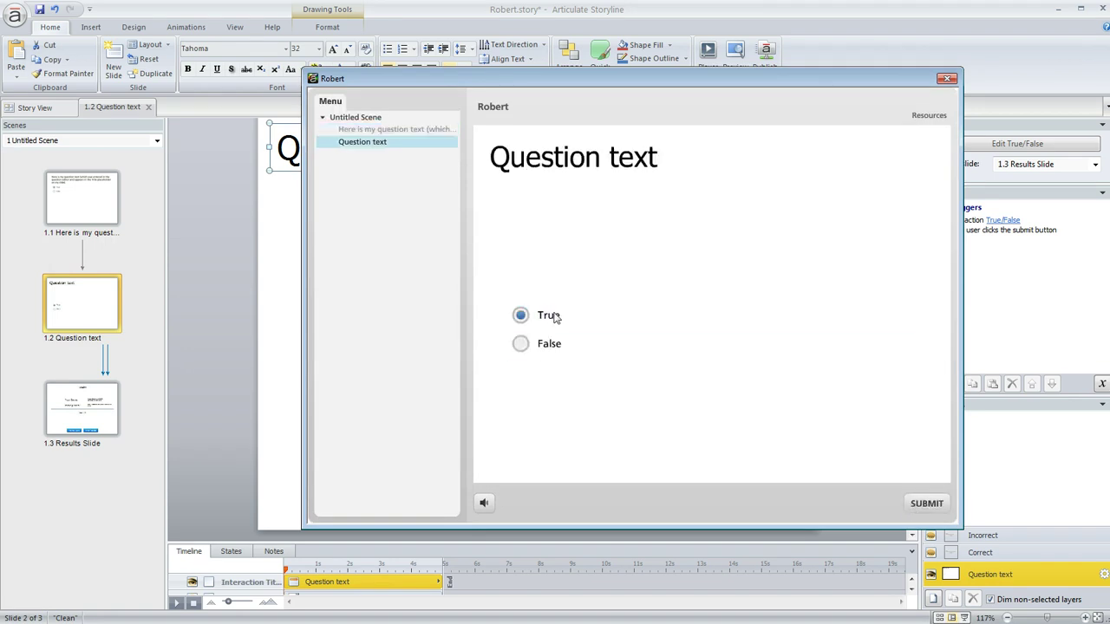
click(919, 504)
click(716, 349)
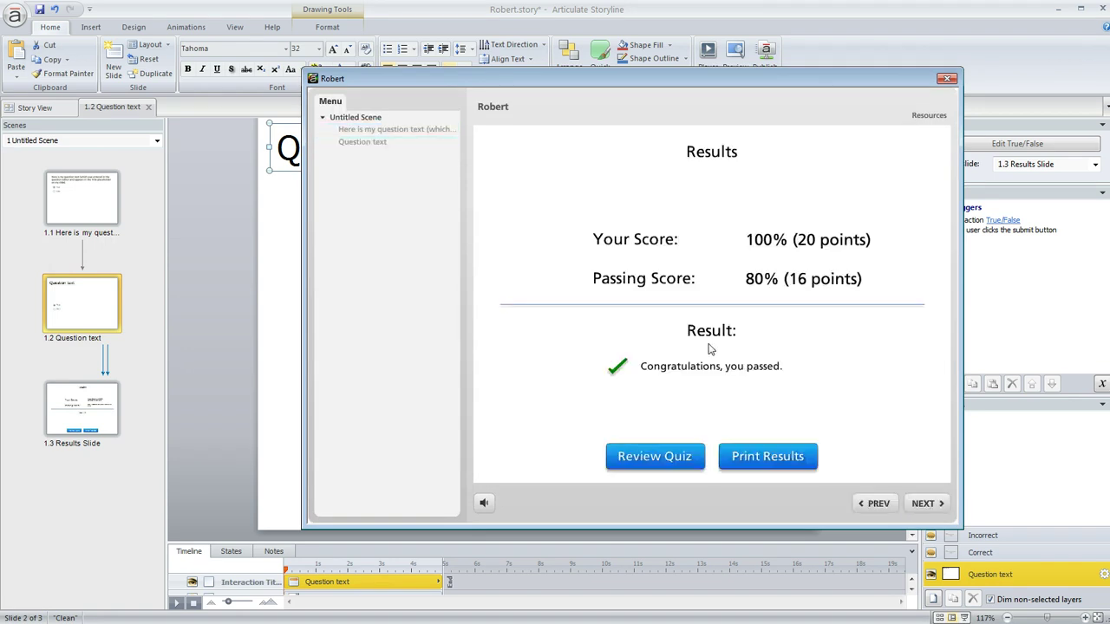
click(783, 467)
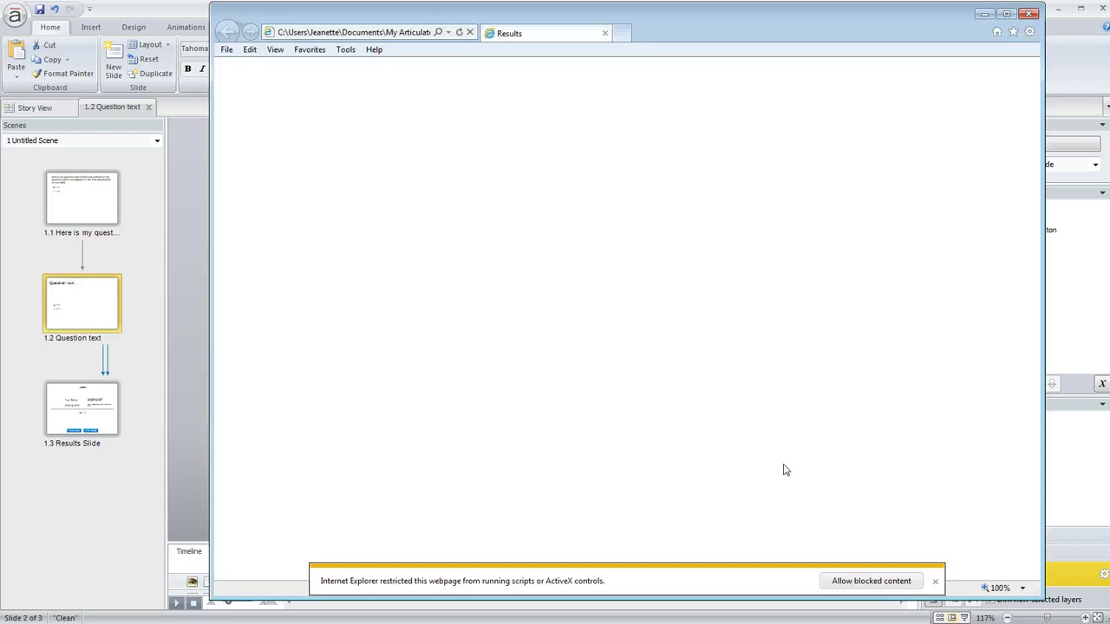
Allow the blocked results content and highlight question 1's text and question 2's 'Question text'
click(871, 581)
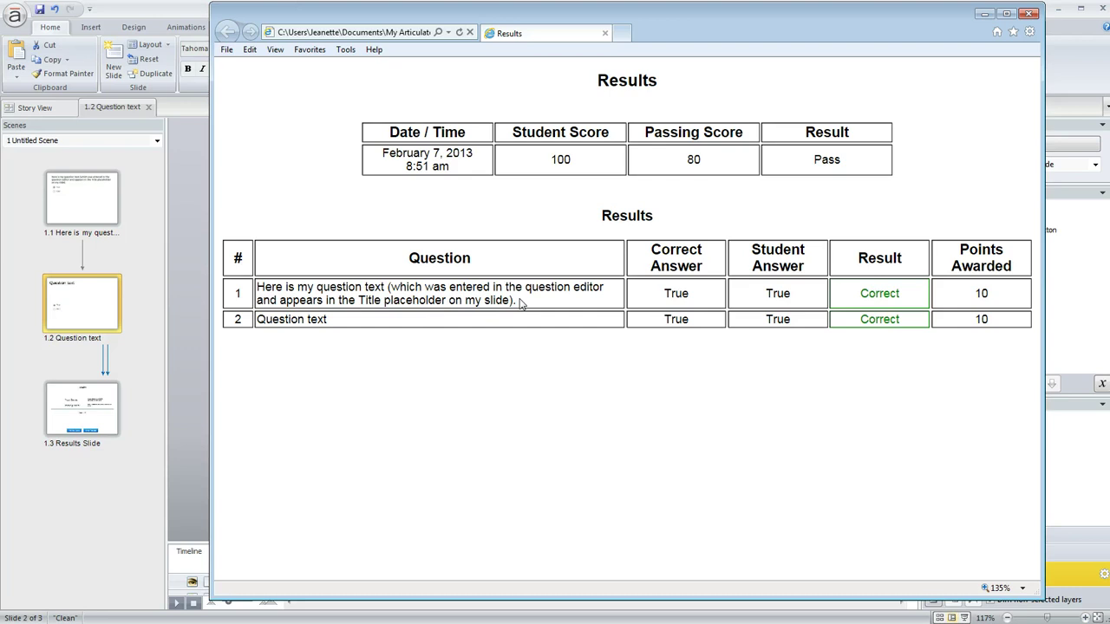
drag(520, 301, 271, 295)
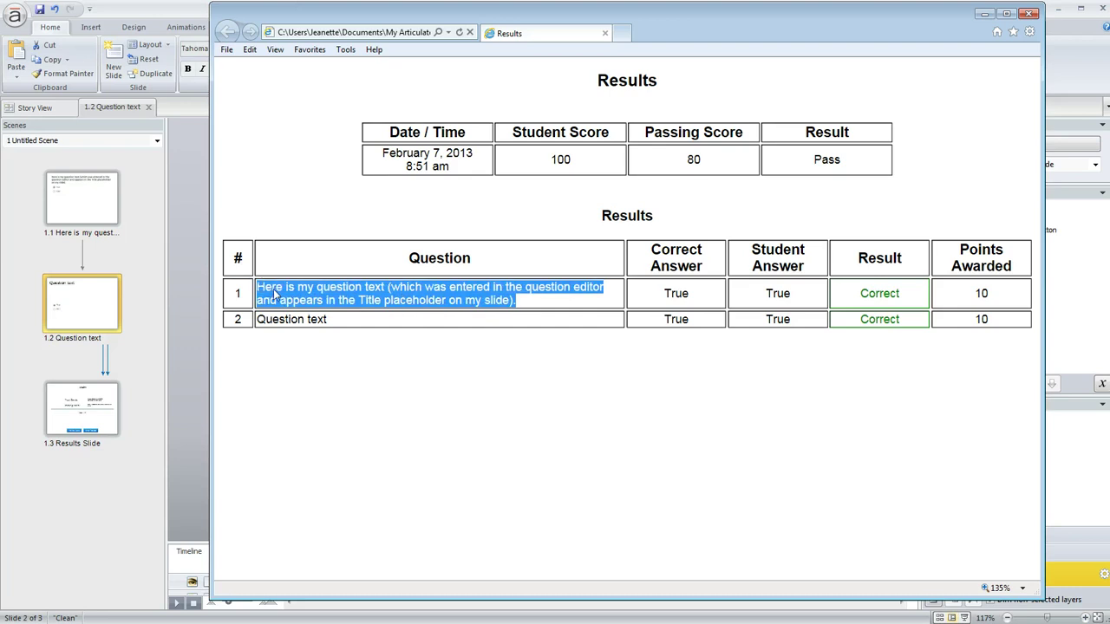
click(334, 326)
drag(330, 322, 276, 322)
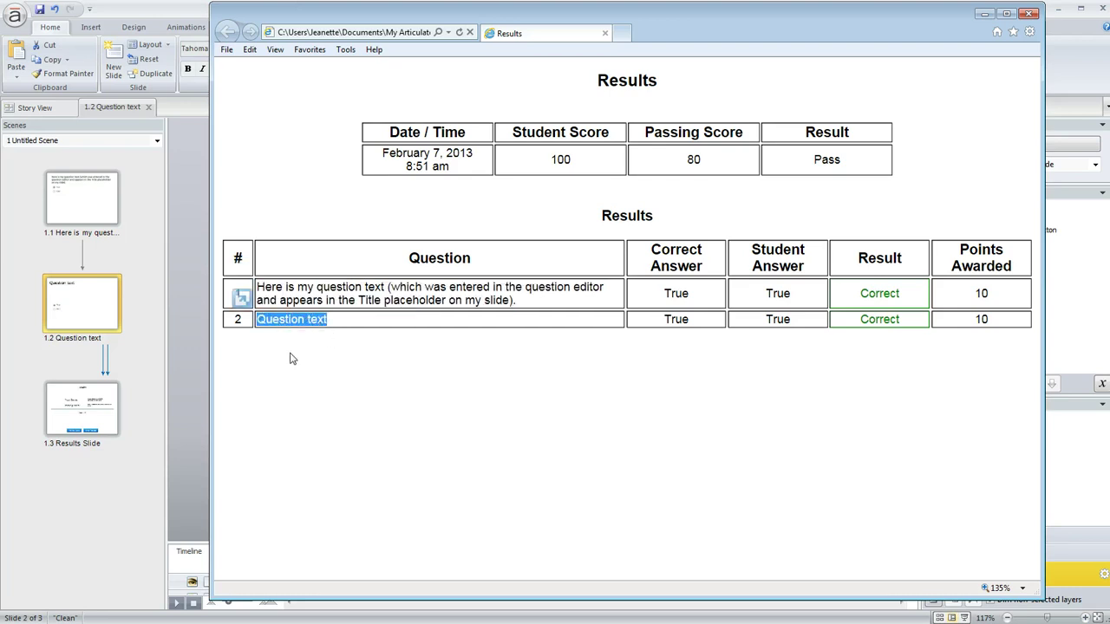